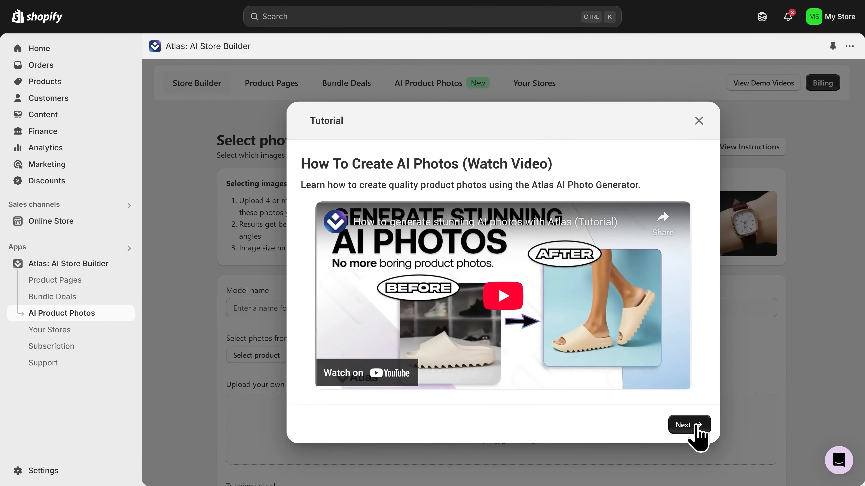
Read through the AI photo tutorial on training photo requirements, examples, training speed and prompts, finishing at the model training form
left_click(697, 427)
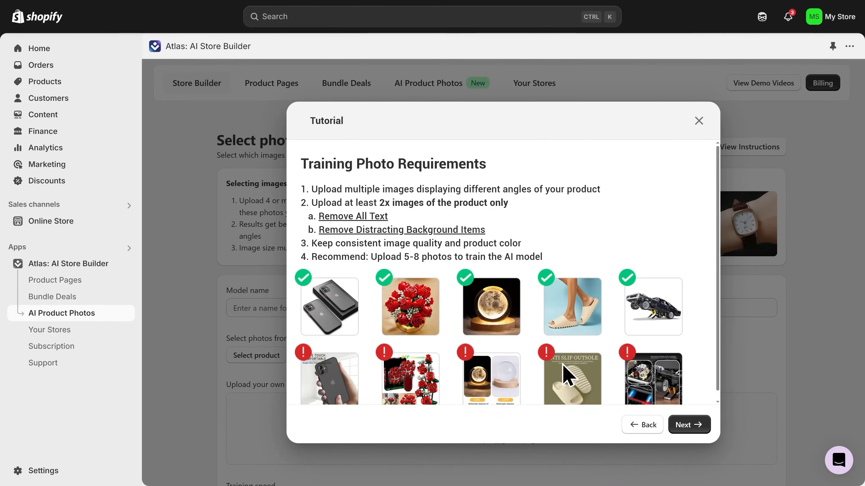
left_click(688, 426)
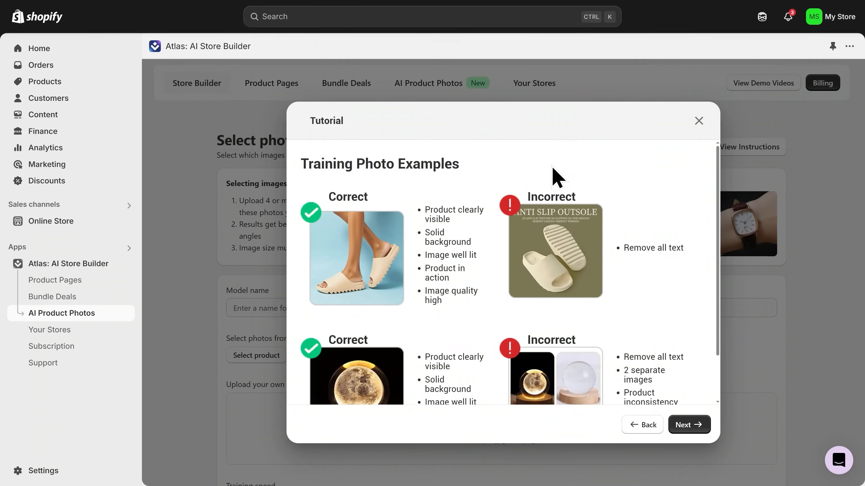
scroll(562, 238, "down", 2)
scroll(356, 361, "up", 1)
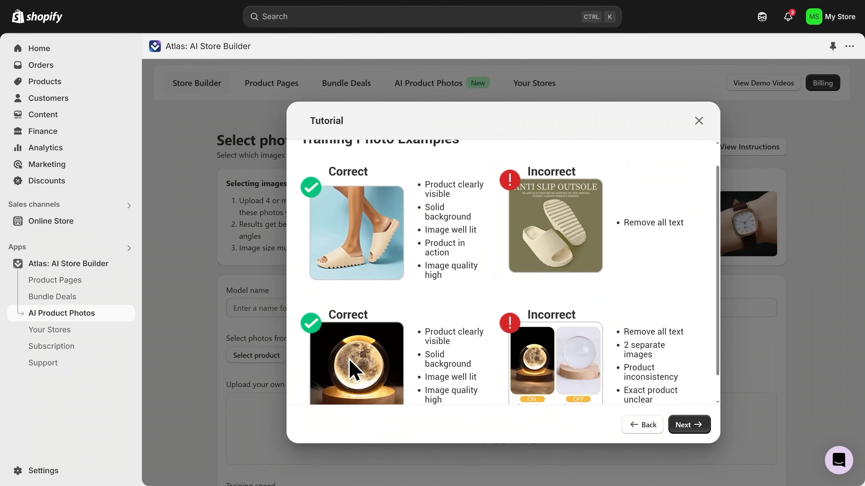
scroll(350, 361, "up", 1)
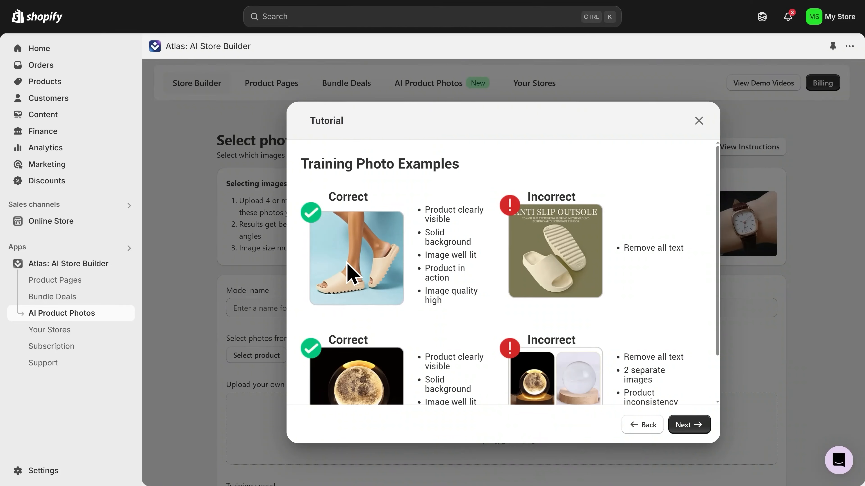
left_click(694, 426)
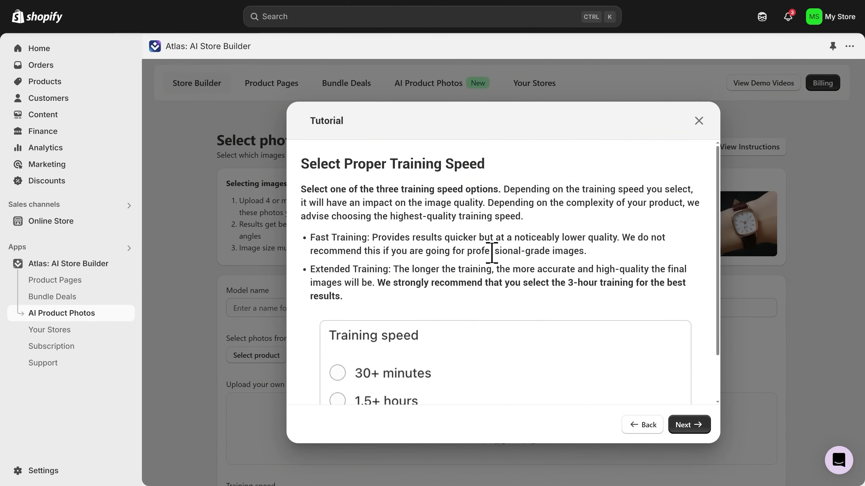
scroll(484, 251, "down", 2)
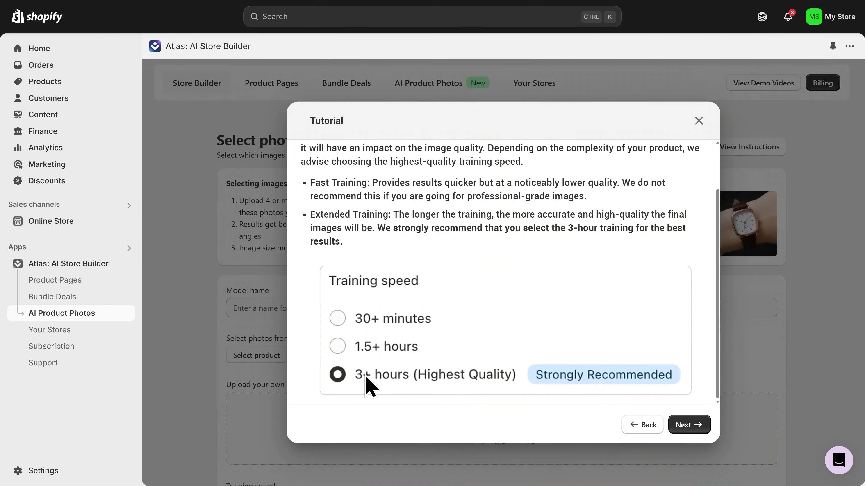
left_click(688, 427)
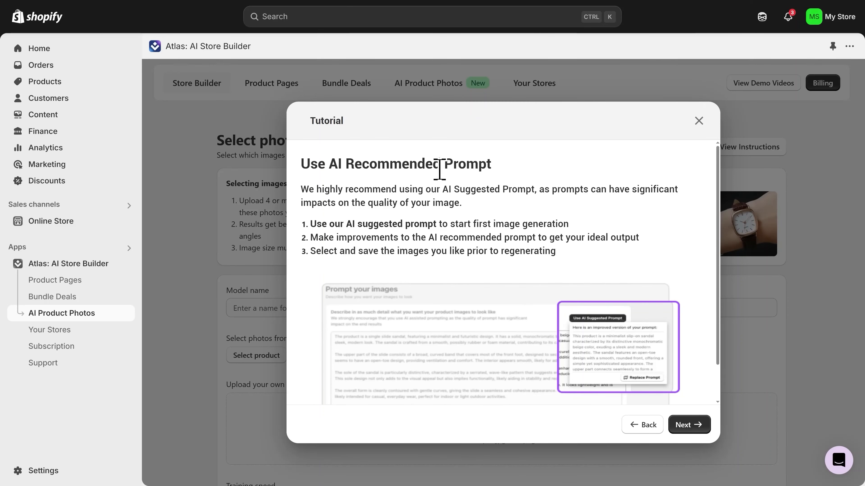
left_click(691, 428)
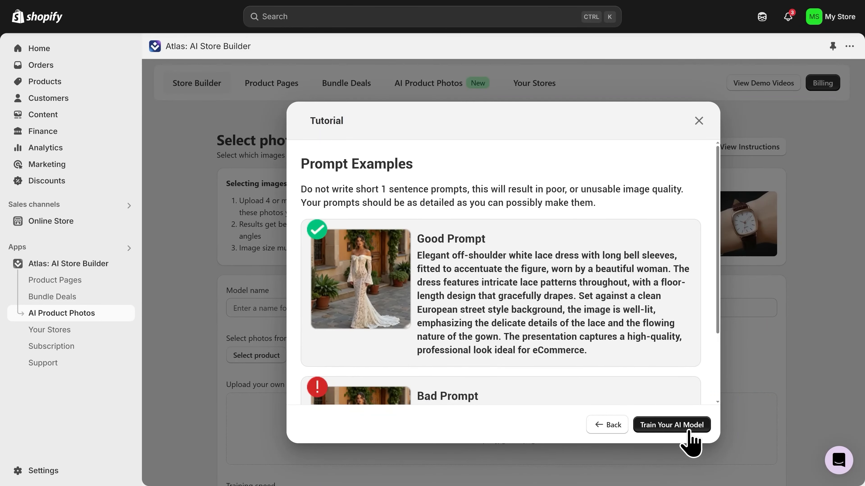
left_click(671, 426)
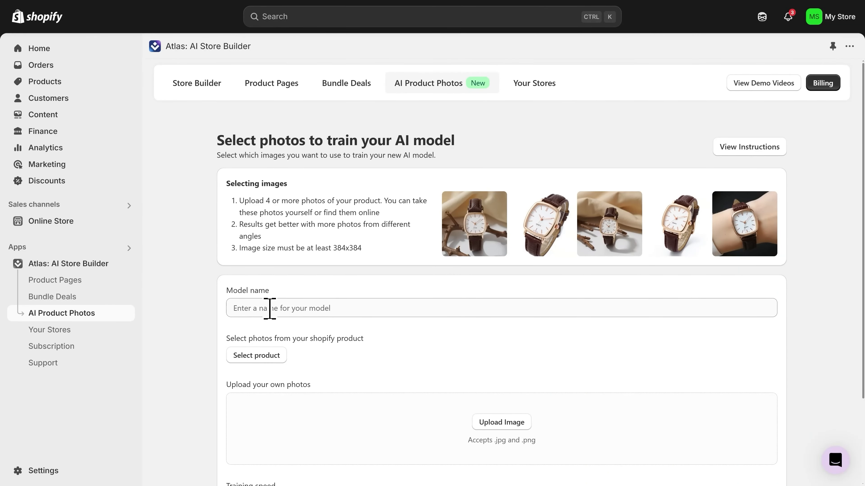
Name the model Cloud Slides and choose the Cozy EVA Slide Sandals product as the source of its photos
left_click(281, 310)
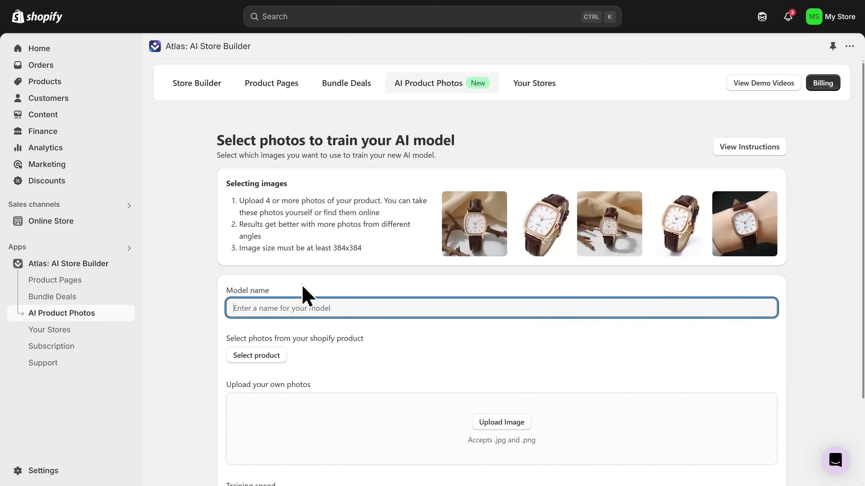
type("Cloud Slides")
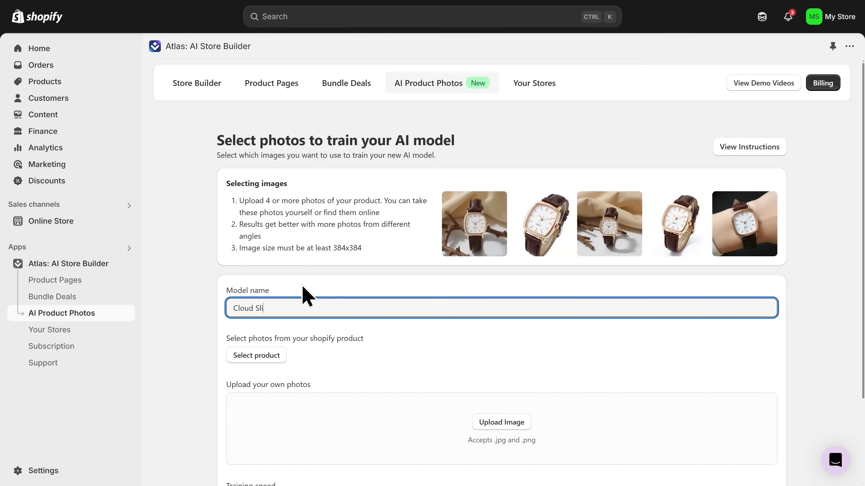
left_click(255, 356)
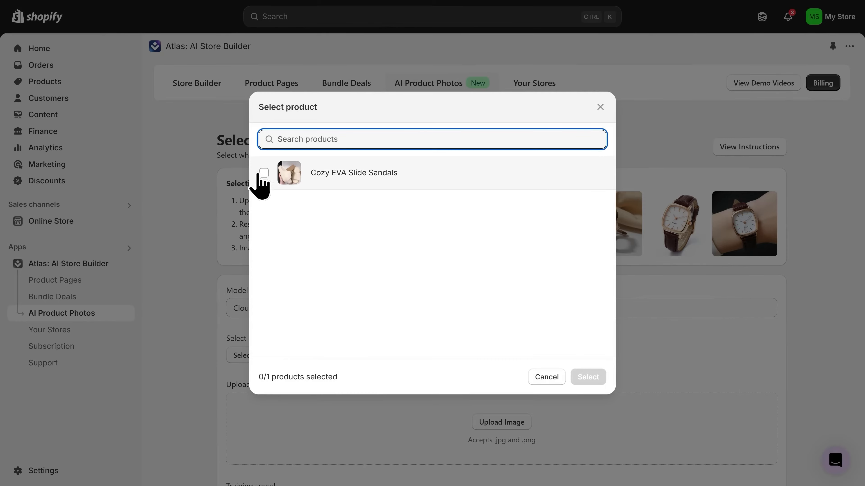
left_click(264, 173)
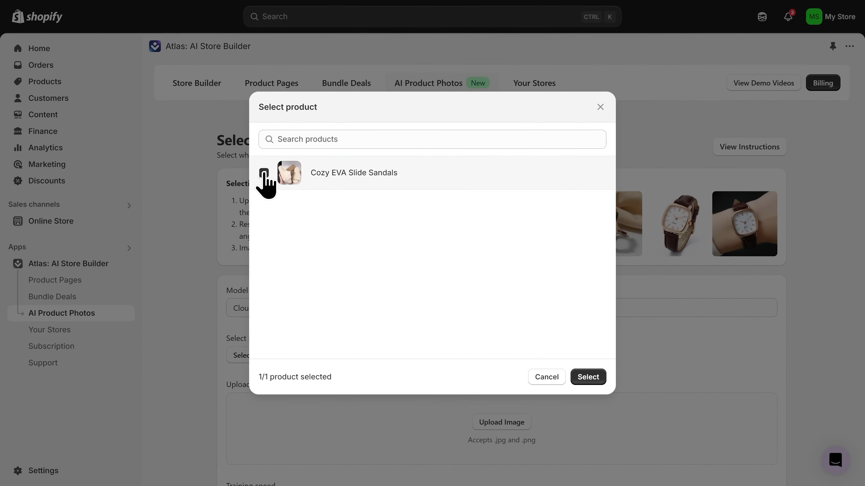
left_click(592, 378)
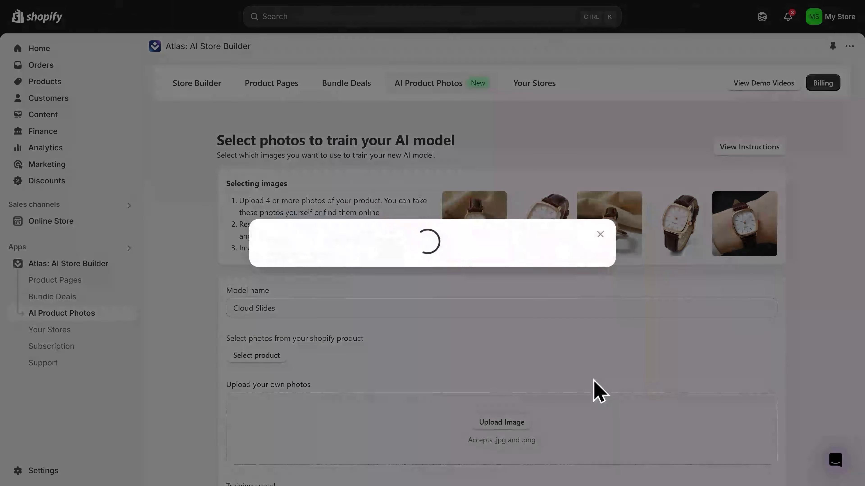
Select all four sandal product photos as training images and start training the model at the 30+ minutes speed
scroll(585, 378, "down", 4)
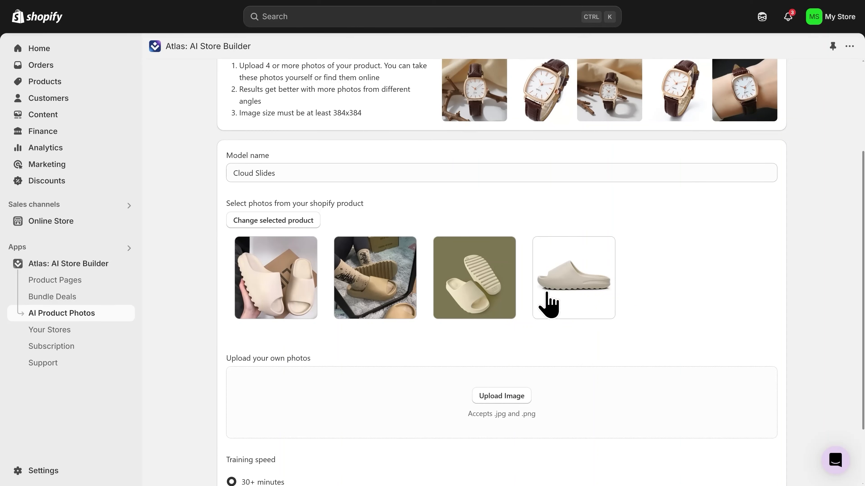
left_click(266, 284)
left_click(372, 293)
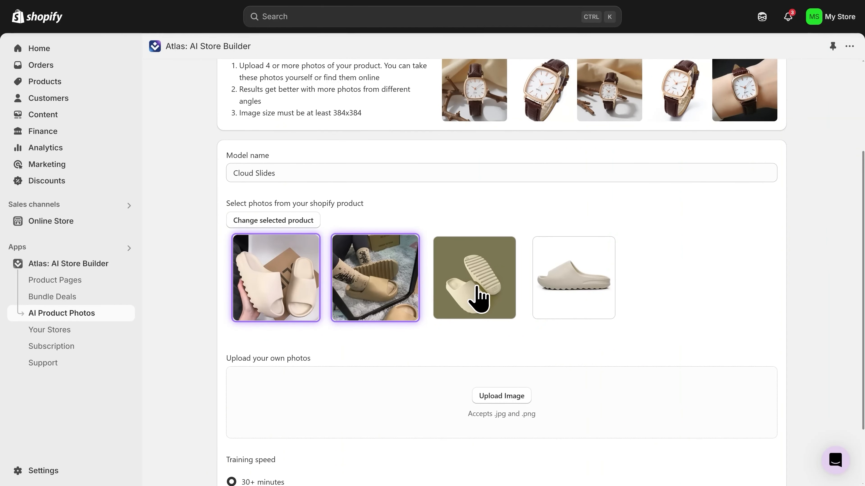
left_click(478, 293)
left_click(562, 284)
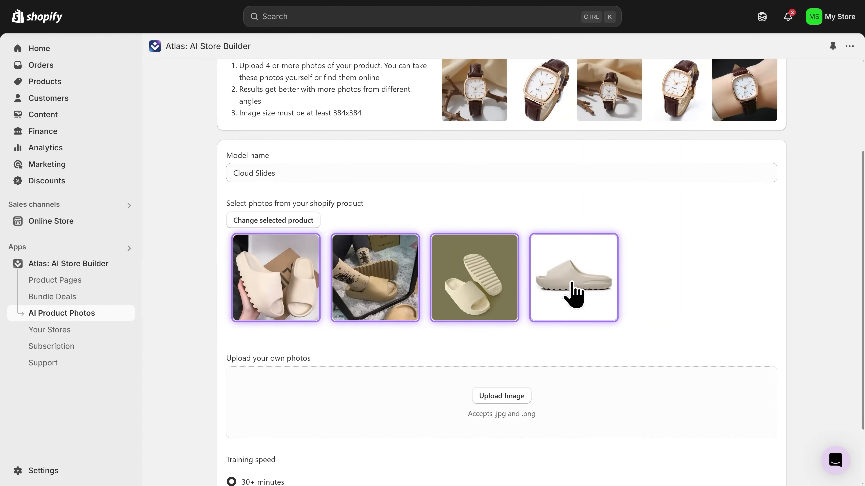
scroll(378, 330, "down", 3)
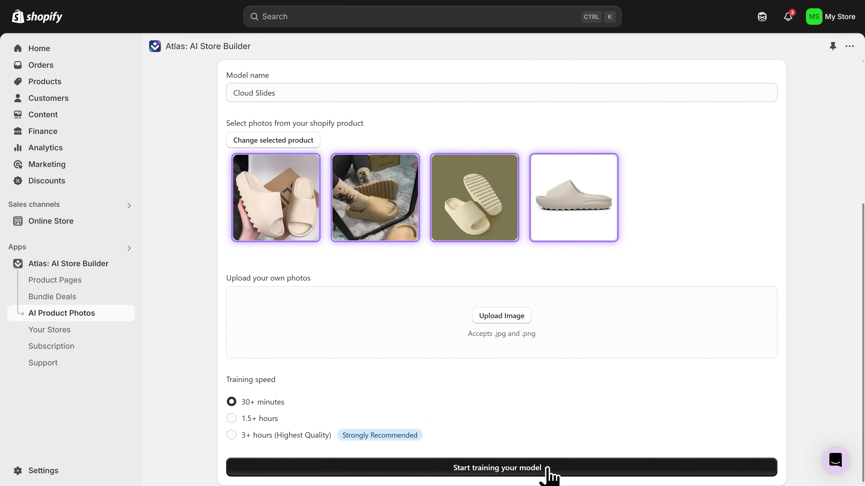
left_click(506, 468)
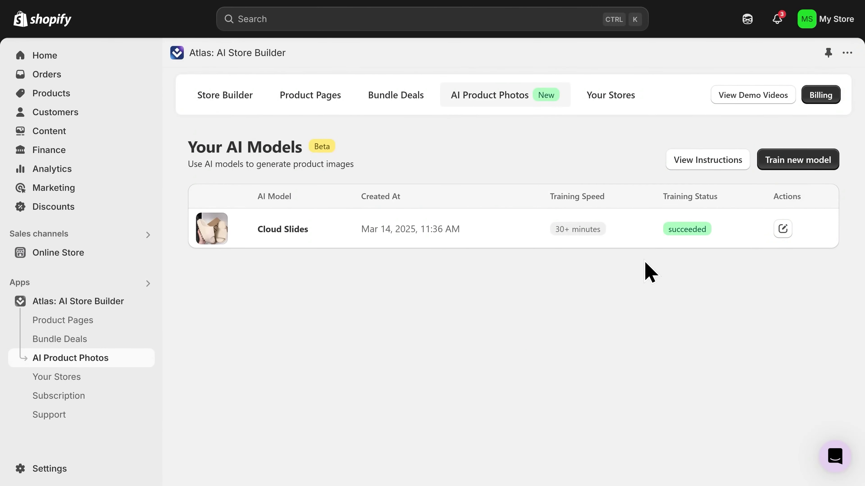
Check the training status of the Cloud Slides model and open the model for image generation
left_click_drag(668, 229, 719, 245)
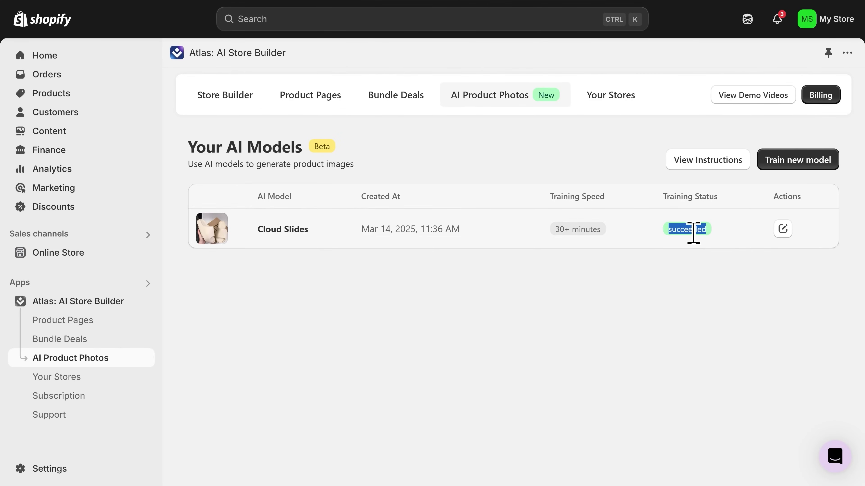
left_click(712, 235)
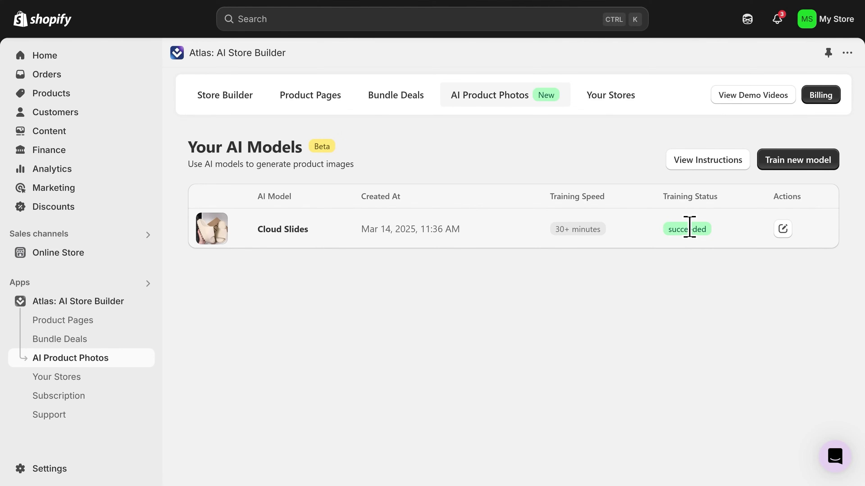
left_click(783, 229)
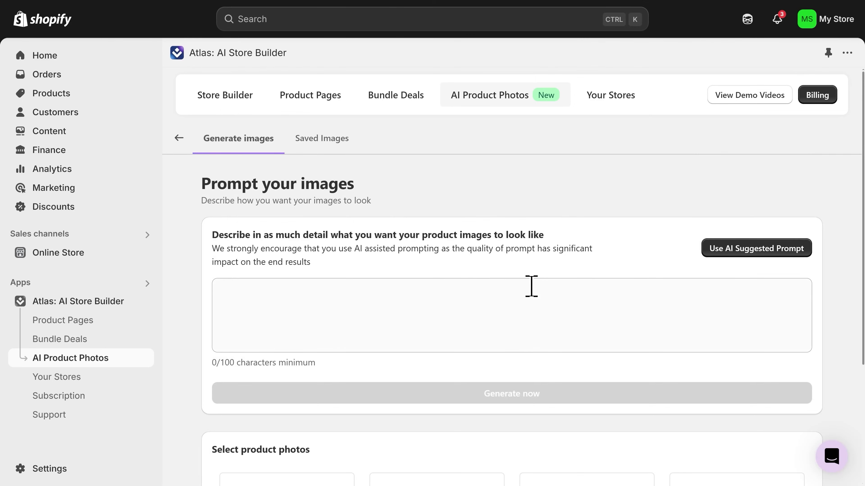
Fill the image description with the AI suggested prompt and review its paragraph about the sole
left_click(249, 294)
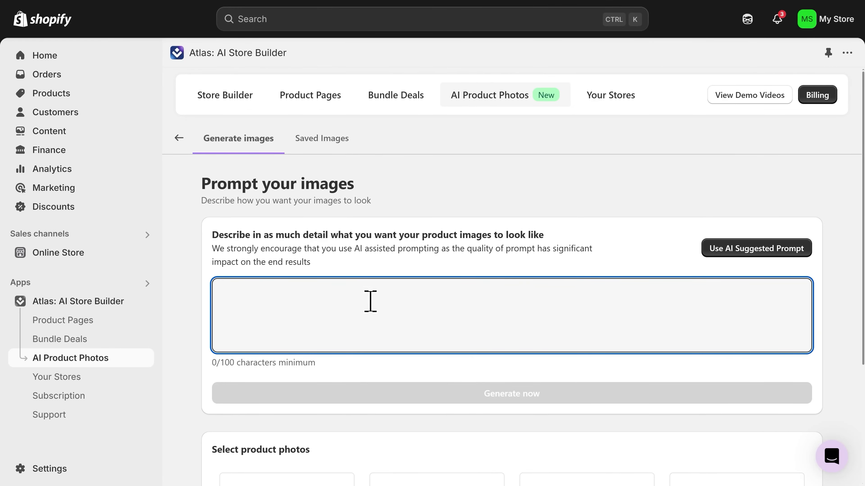
left_click(755, 254)
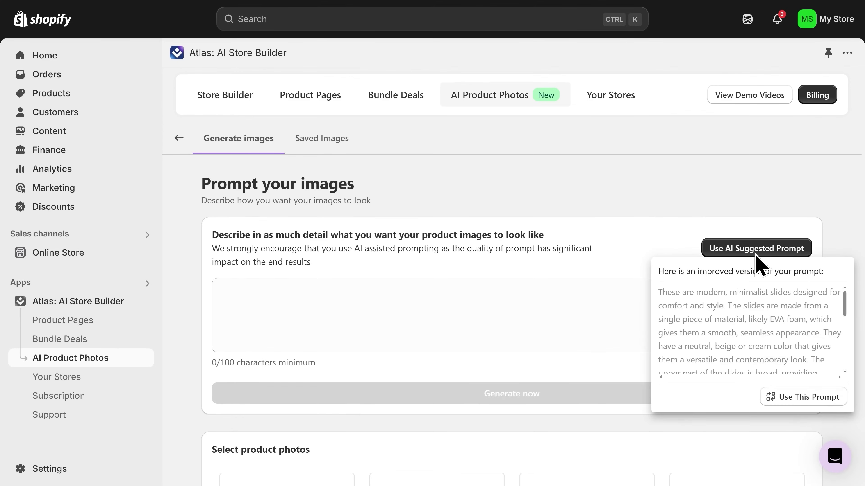
left_click(798, 399)
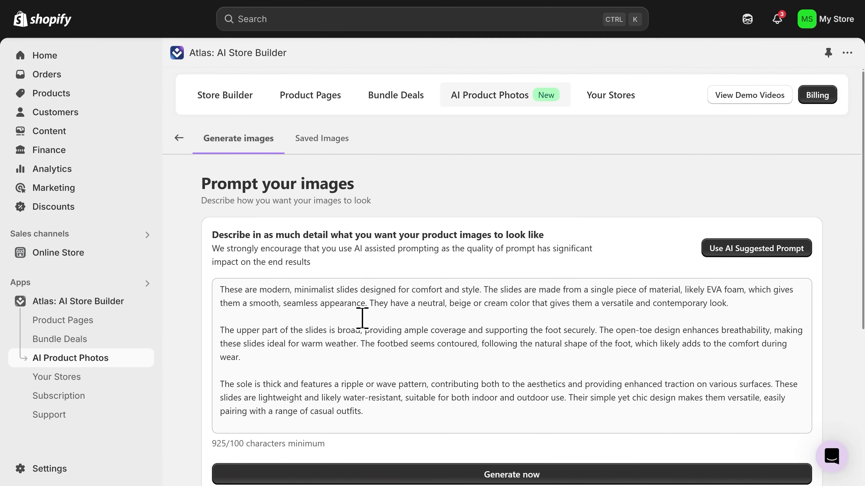
left_click(757, 252)
left_click_drag(221, 385, 581, 385)
left_click(582, 385)
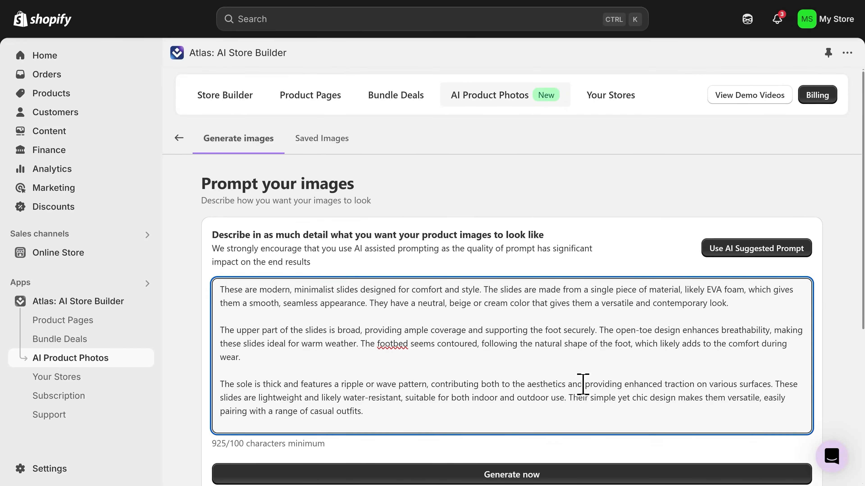
Generate product images from the suggested prompt and approve the charge of 4 credits
scroll(583, 384, "down", 4)
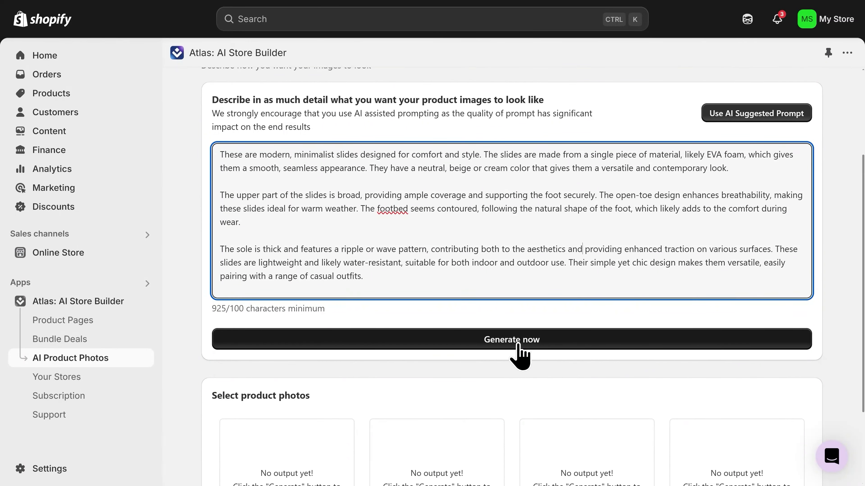
left_click(517, 341)
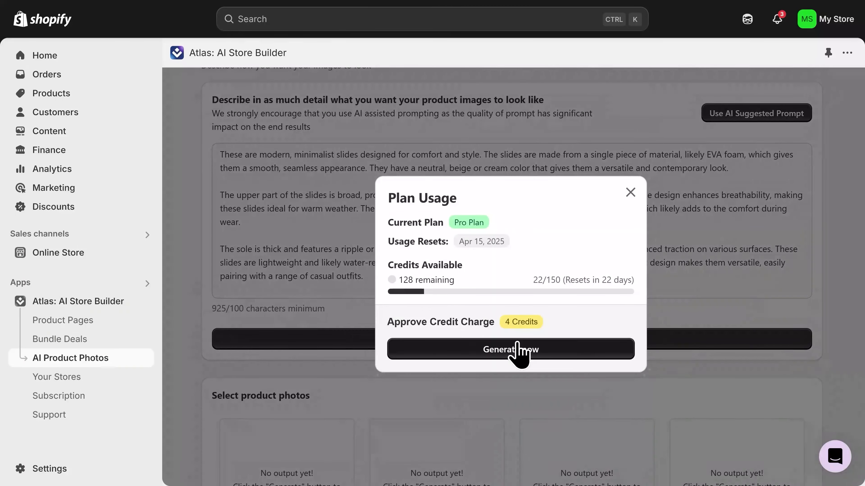
left_click(517, 350)
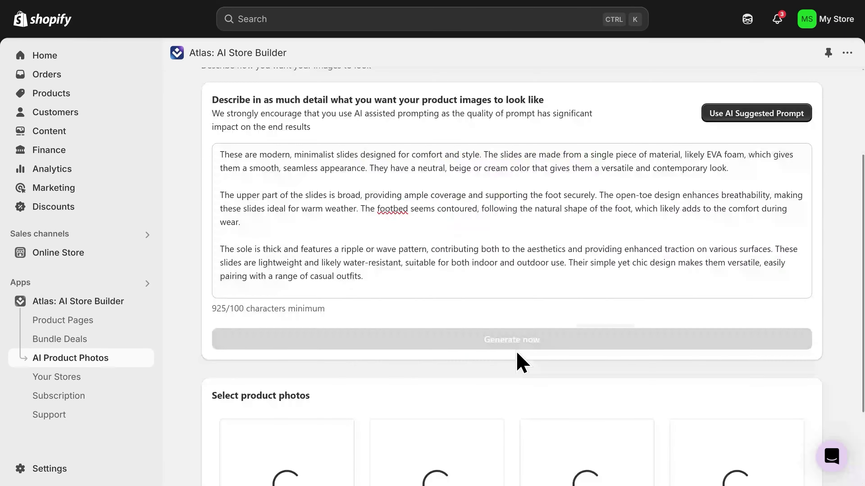
Select the first and third generated sandal images and save them
scroll(517, 359, "down", 3)
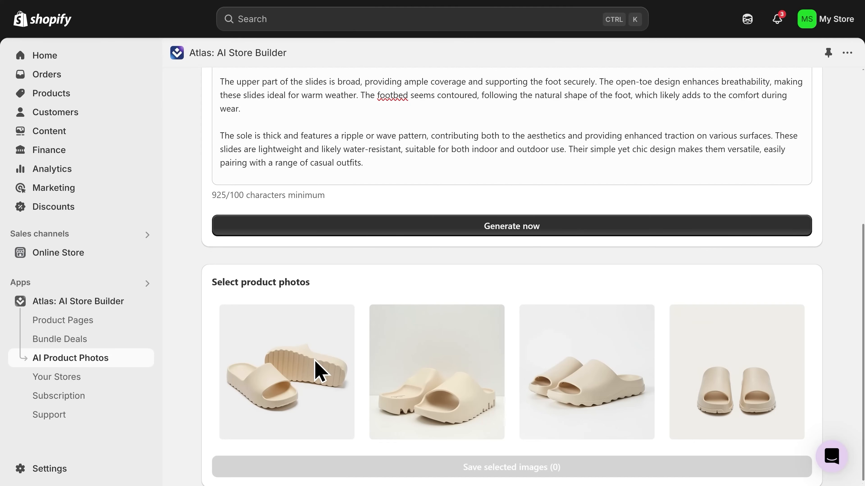
left_click(296, 370)
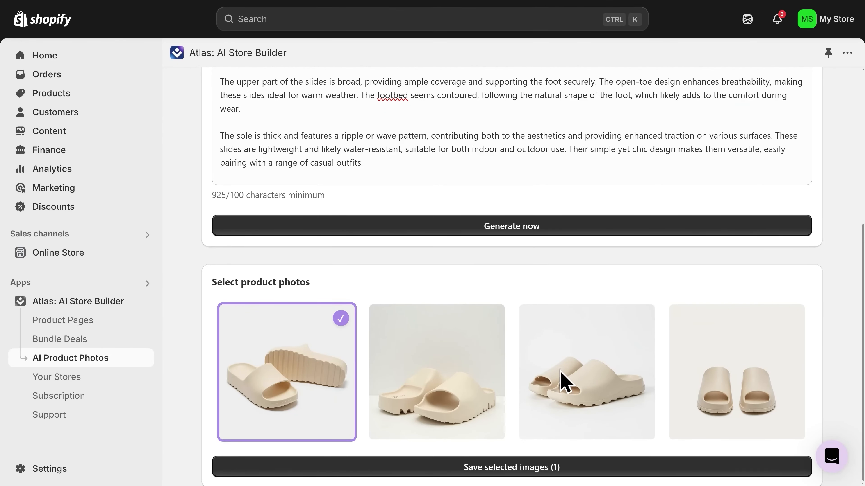
left_click(586, 396)
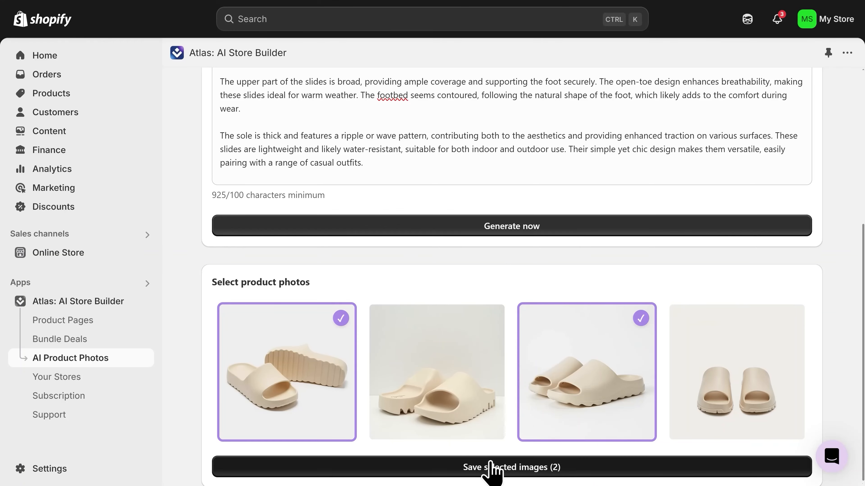
left_click(521, 470)
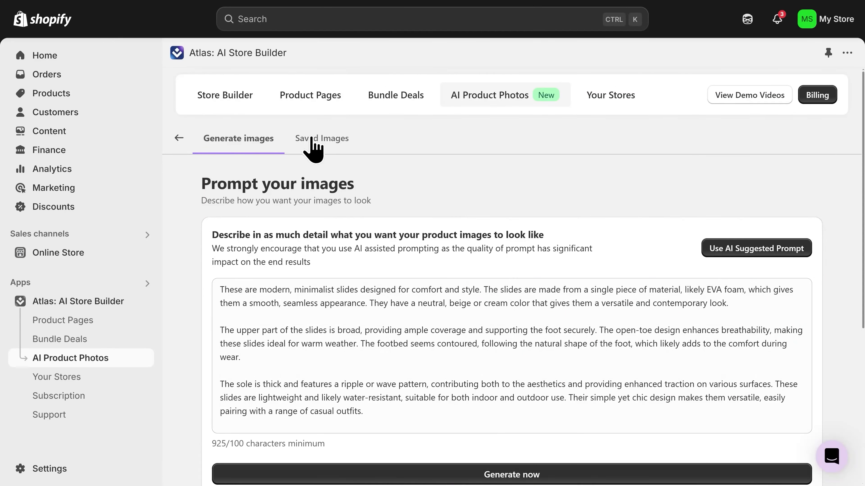
Select the first two sandal photos in the saved images history and download them
left_click(316, 139)
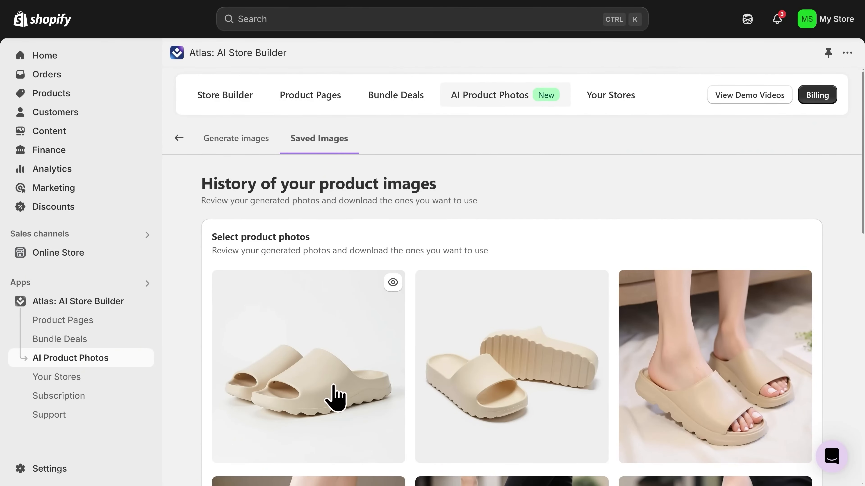
left_click(358, 361)
left_click(492, 364)
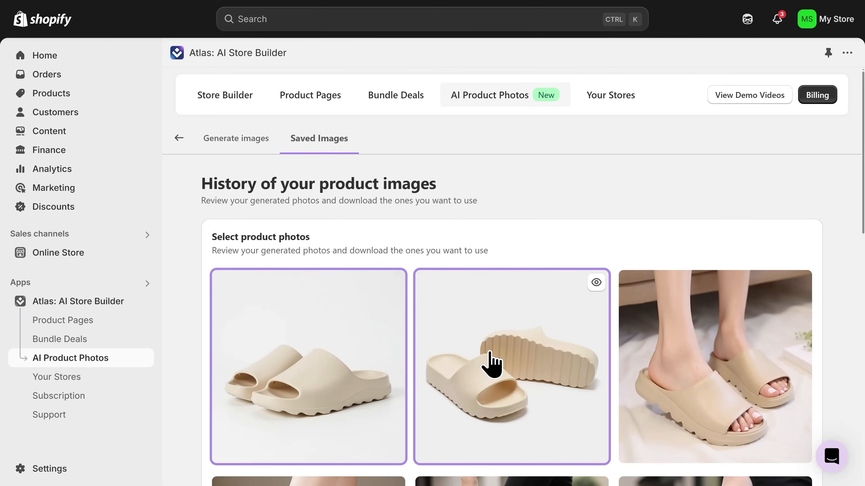
scroll(492, 354, "down", 3)
scroll(495, 341, "down", 15)
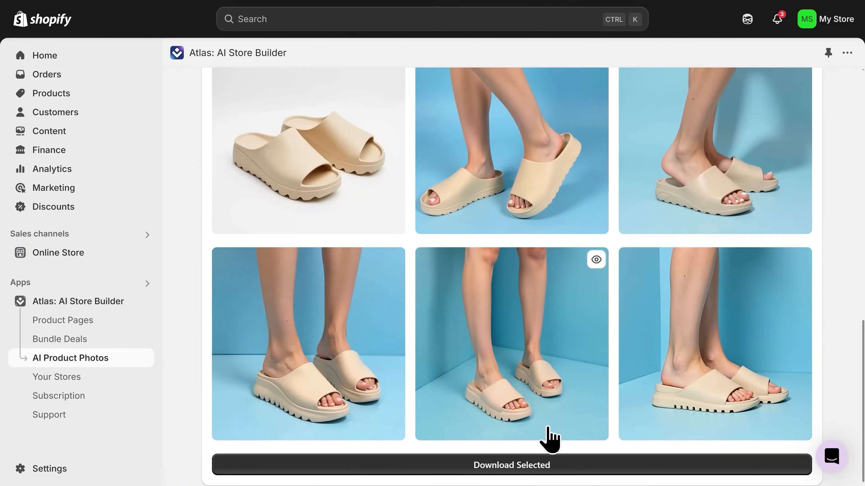
left_click(521, 467)
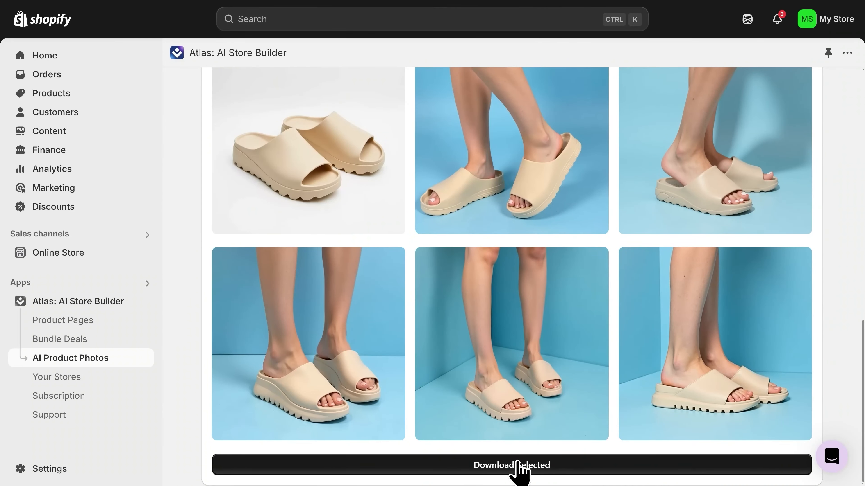
Open the Cozy EVA Slide Sandals product and bring up the file selection for its media
left_click(61, 99)
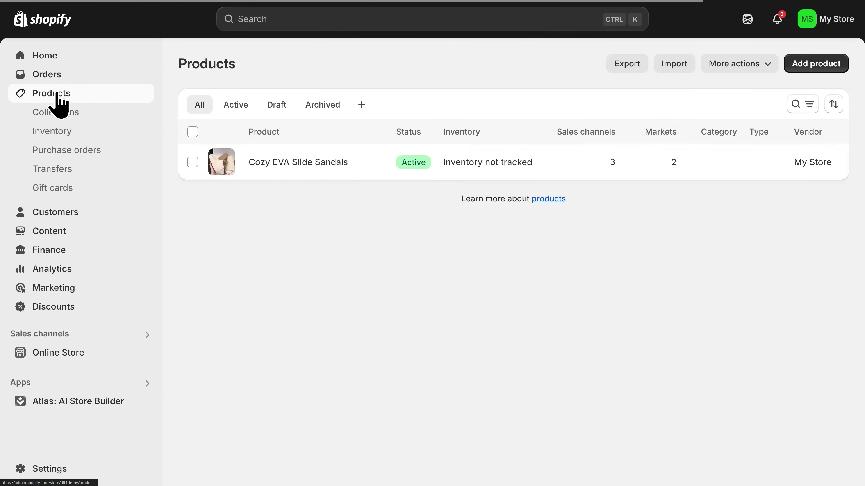
left_click(303, 163)
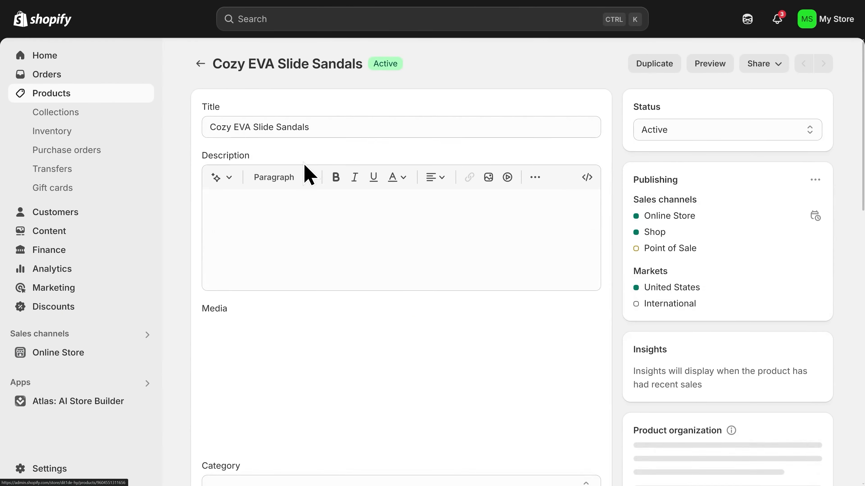
scroll(344, 228, "down", 3)
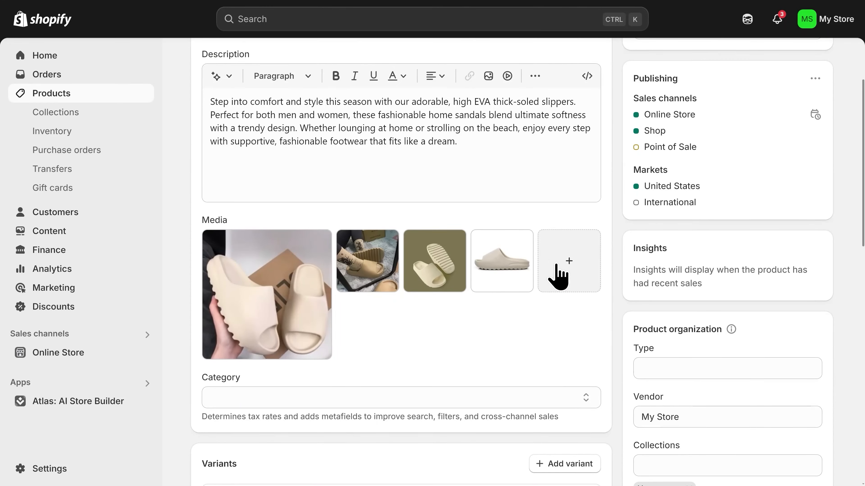
left_click(569, 271)
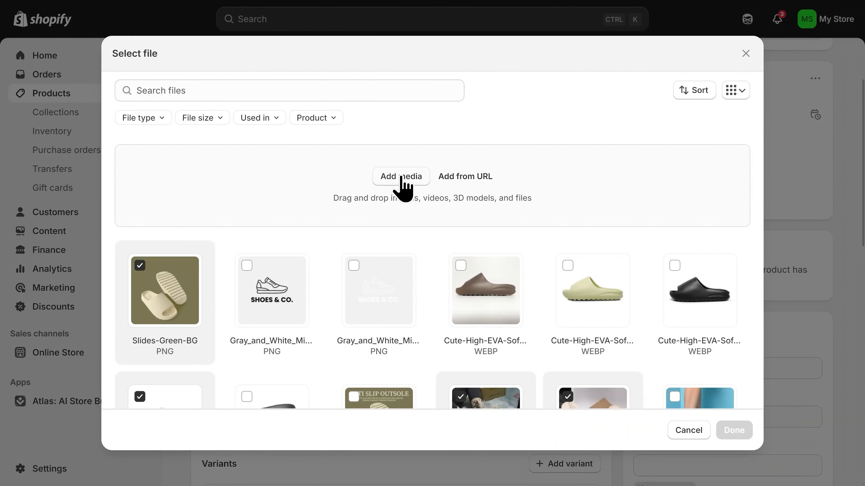
Upload image_762.jpeg and image_763.jpeg from the Downloads folder and add them to the product's media
left_click(401, 177)
left_click(121, 55)
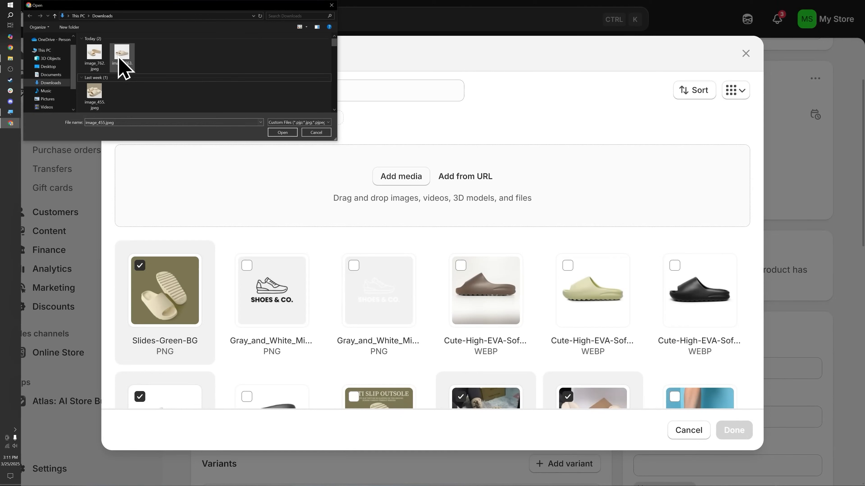
left_click(96, 59, "ctrl")
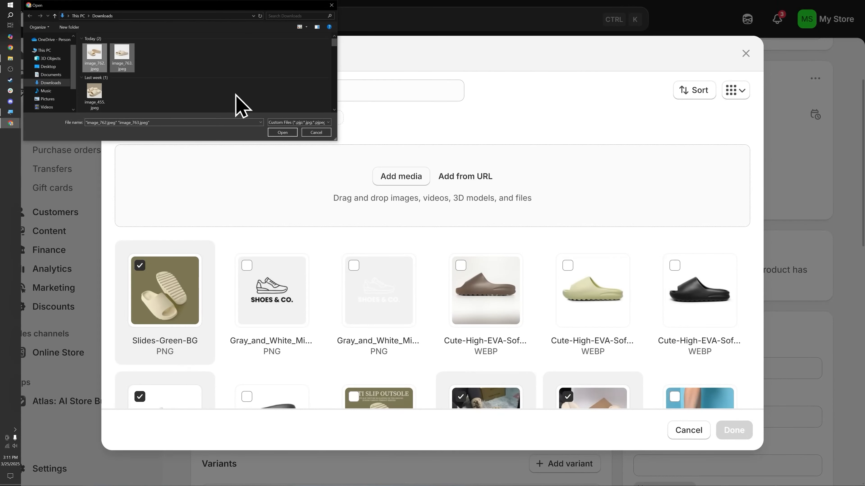
left_click(288, 135)
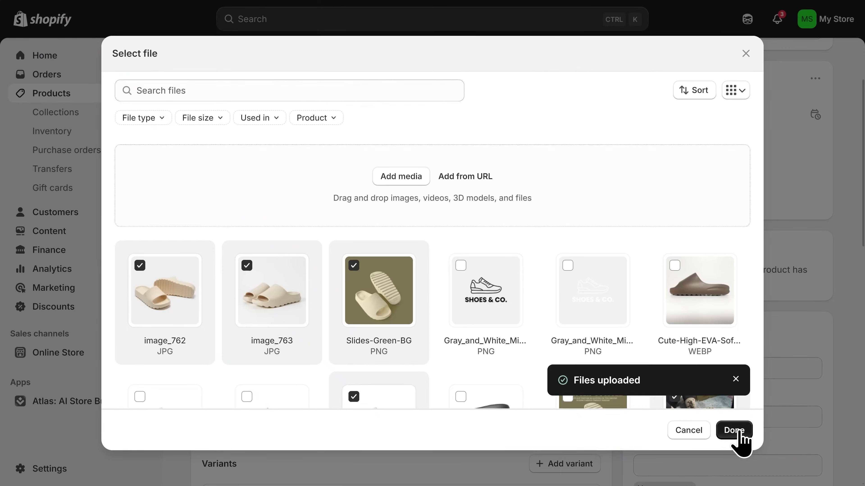
left_click(734, 431)
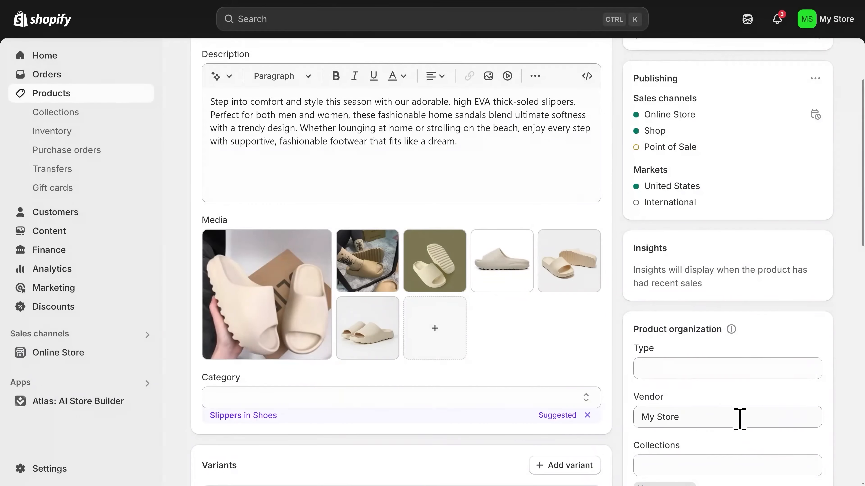